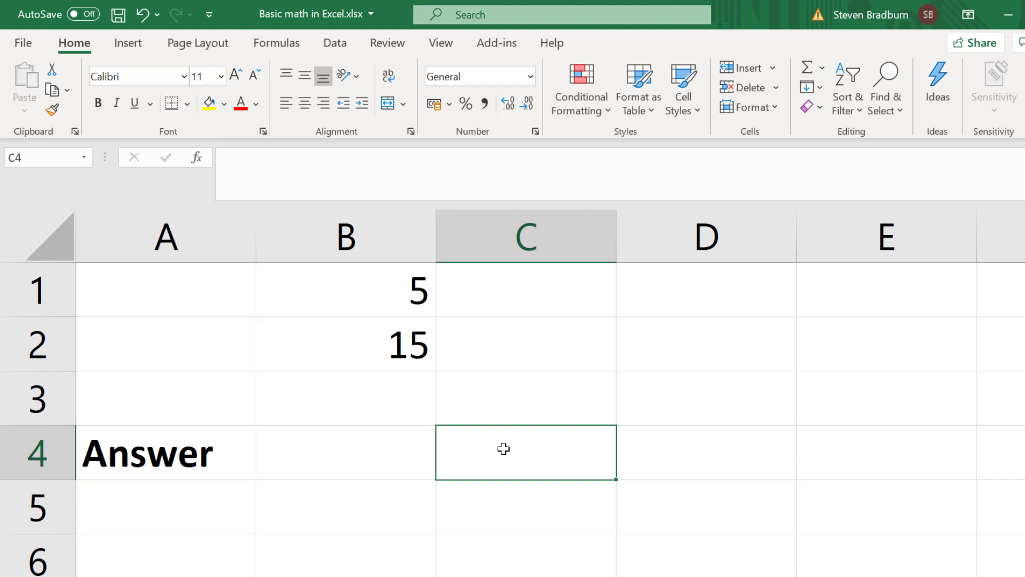
- Enter the formula =B1+B2 in cell B4 so it shows 20
{"action": "left_click", "coordinate": [399, 449]}
{"action": "double_click", "coordinate": [399, 450]}
{"action": "type", "text": "="}
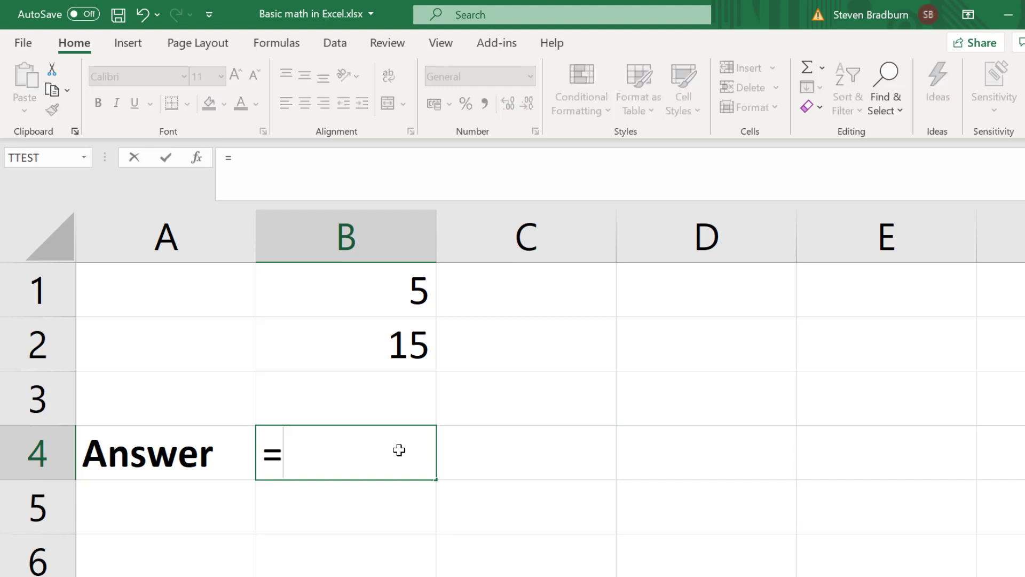
{"action": "left_click", "coordinate": [377, 294]}
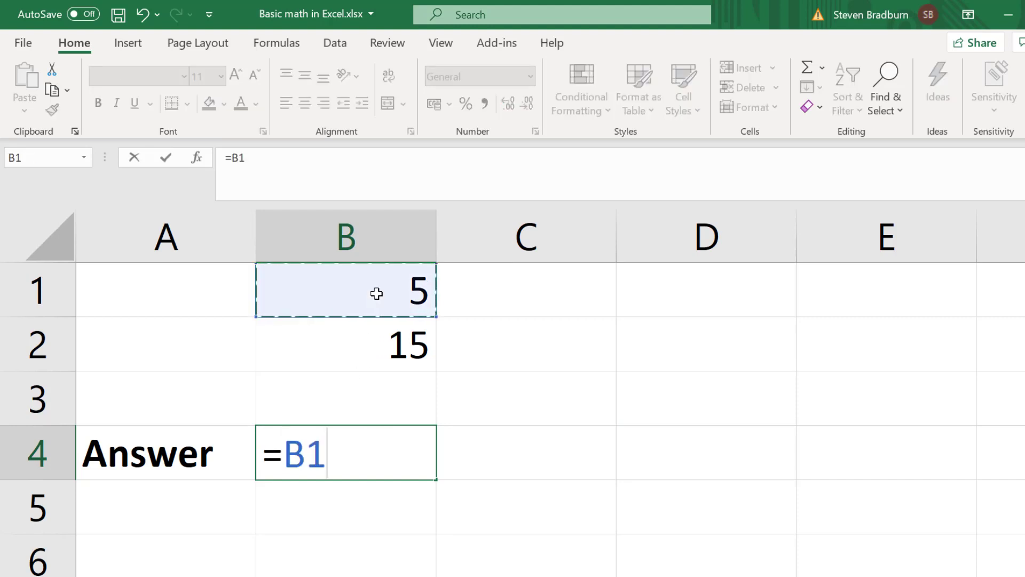
{"action": "type", "text": "+"}
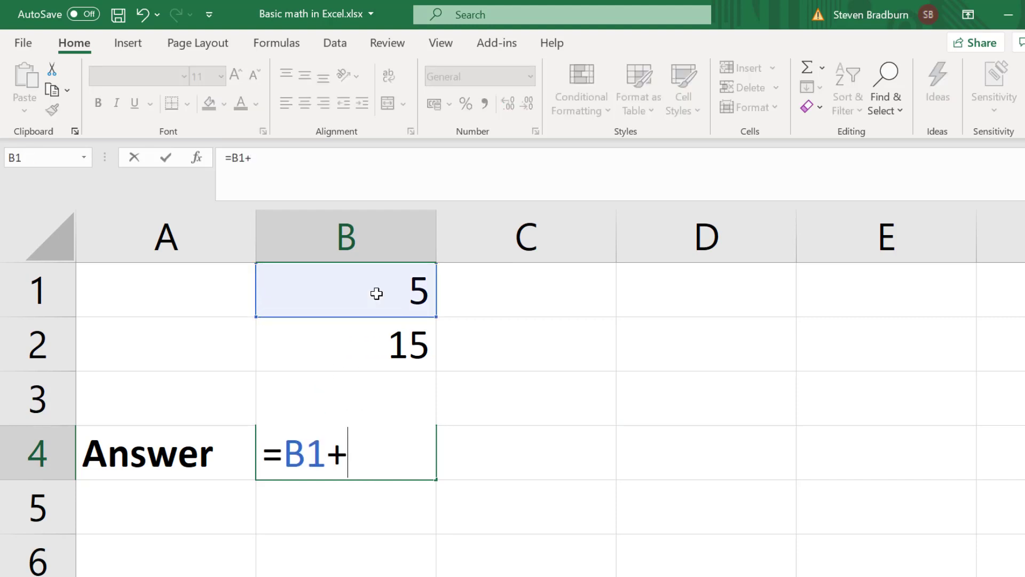
{"action": "left_click", "coordinate": [376, 348]}
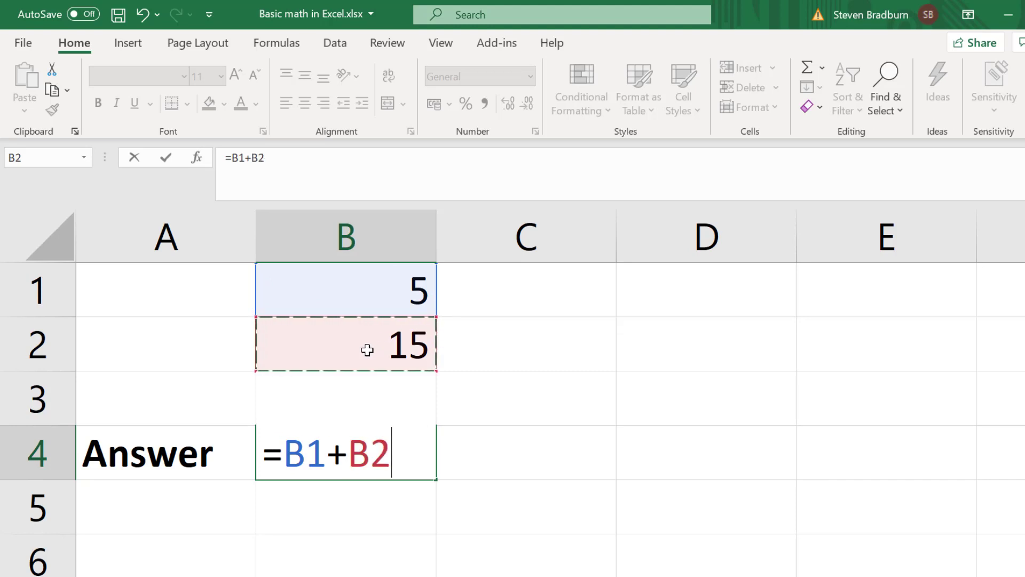
{"action": "key", "text": "Return"}
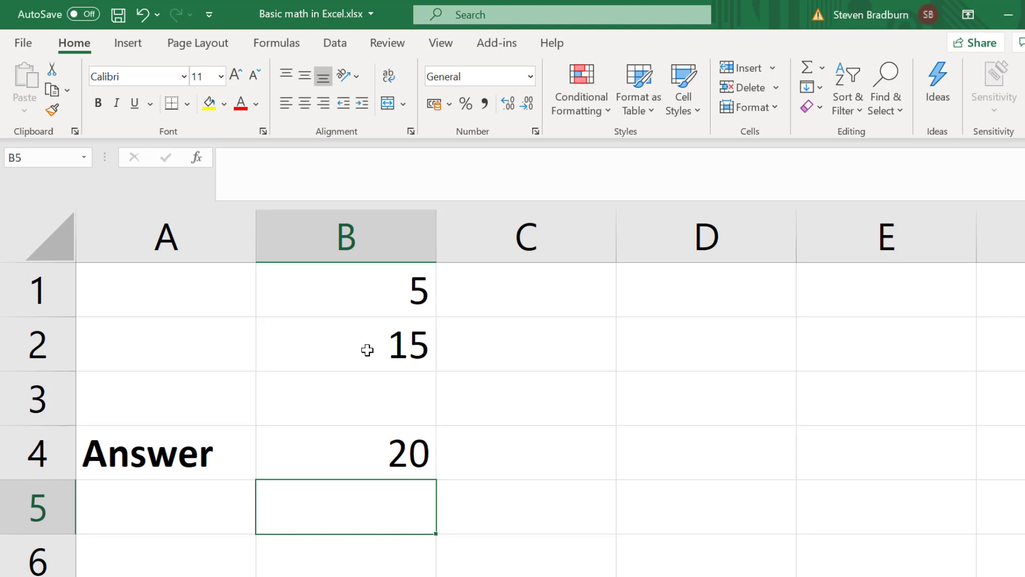
- Enter =SUM(B1:B2) in B5 to total the range, returning 20
{"action": "type", "text": "=SUM"}
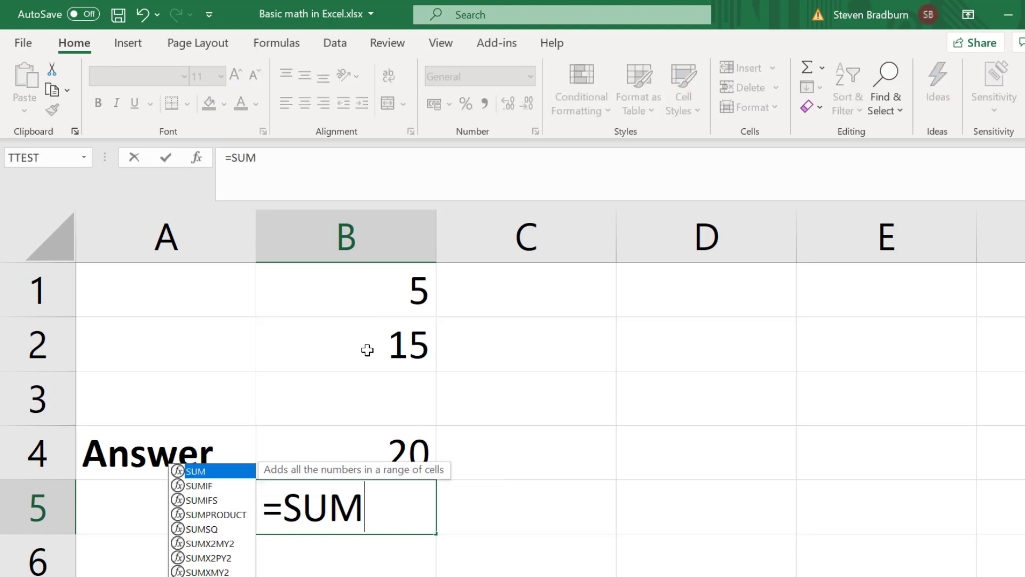
{"action": "type", "text": "("}
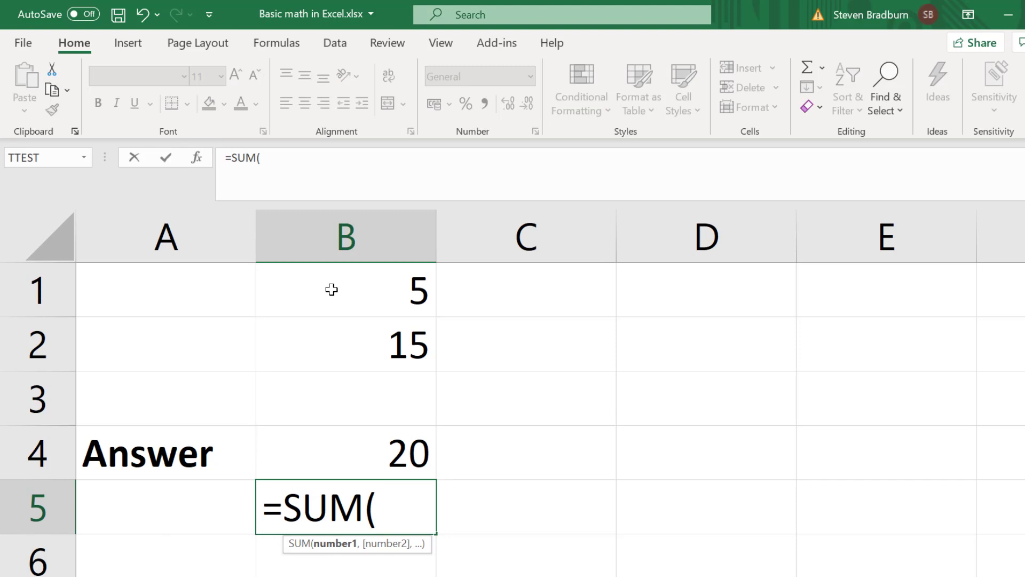
{"action": "left_click_drag", "start_coordinate": [331, 289], "coordinate": [306, 351]}
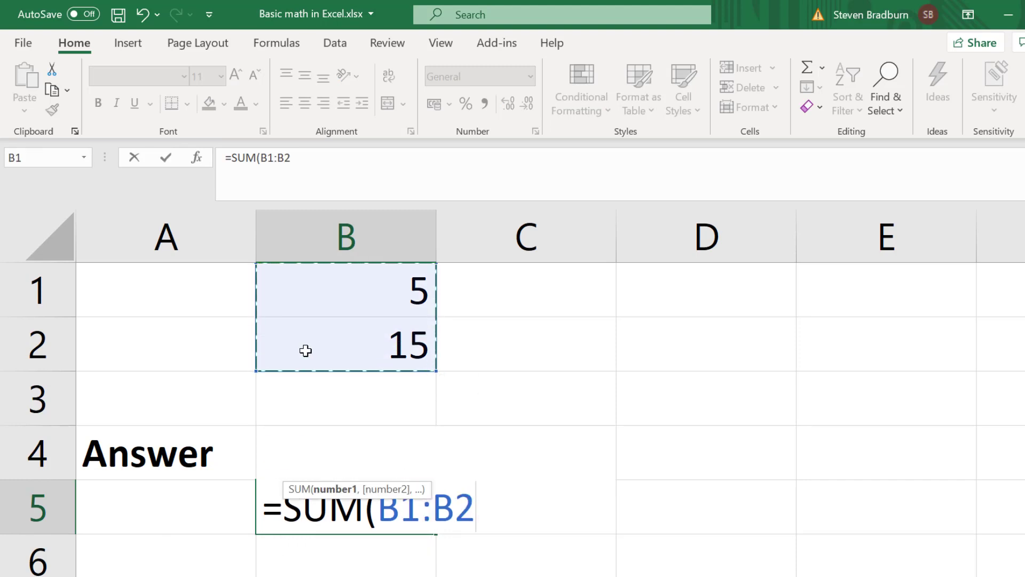
{"action": "type", "text": ")"}
{"action": "key", "text": "Return"}
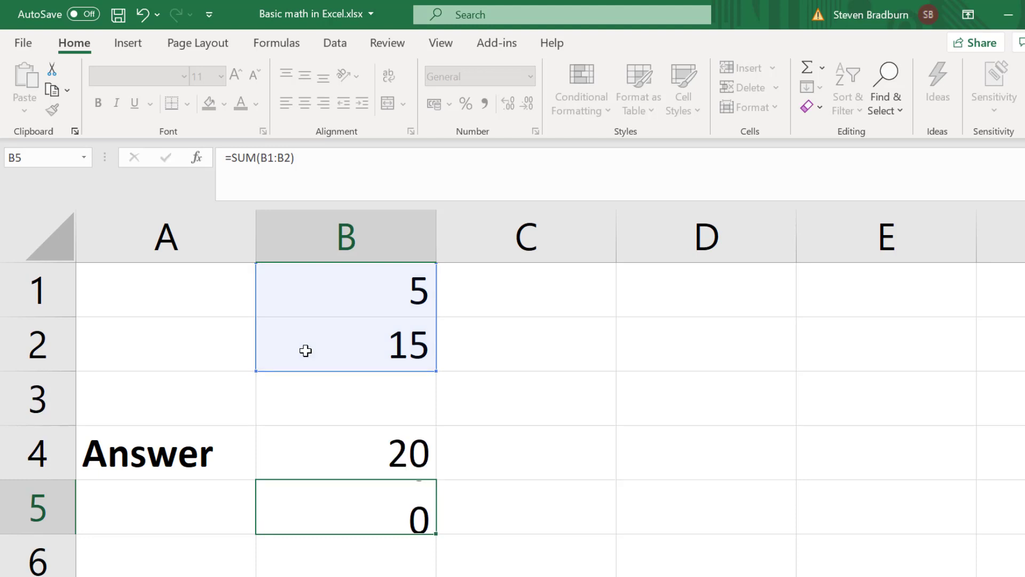
{"action": "scroll", "coordinate": [321, 346], "scroll_direction": "up", "scroll_amount": 1}
{"action": "scroll", "coordinate": [321, 346], "scroll_direction": "up", "scroll_amount": 1}
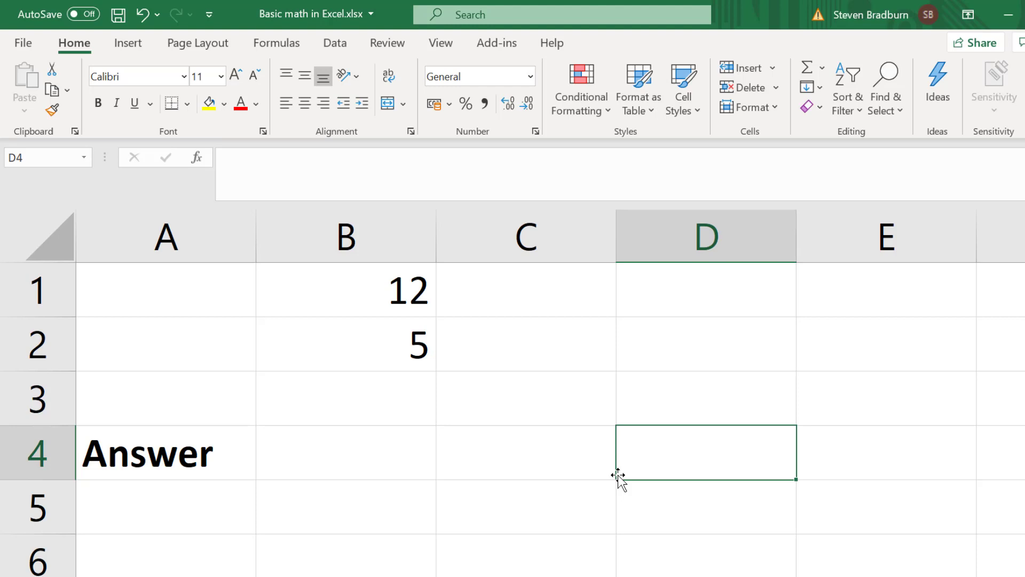
- Enter =B1-B2 in B4 to subtract 5 from 12, giving 7
{"action": "left_click", "coordinate": [381, 454]}
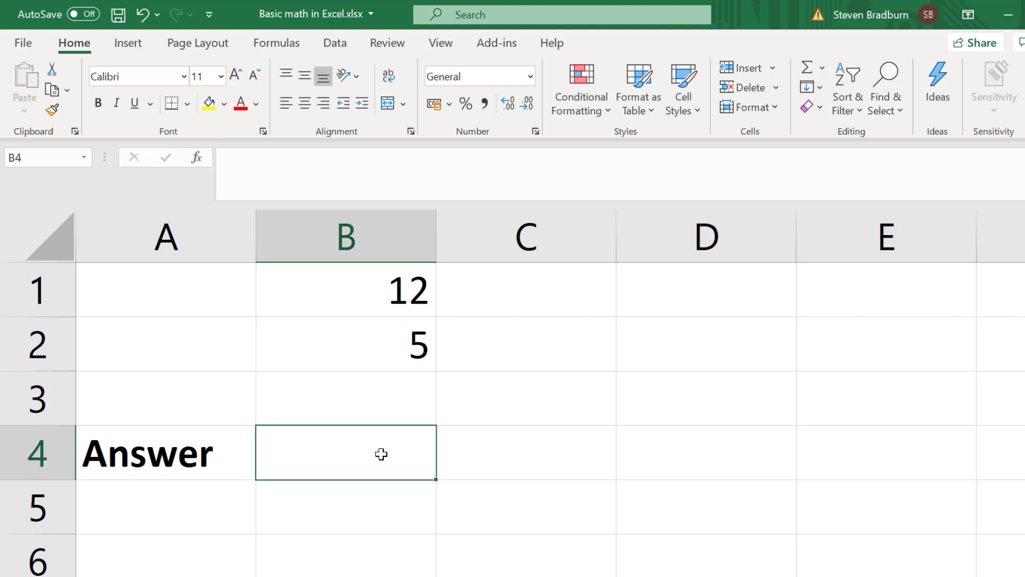
{"action": "type", "text": "="}
{"action": "left_click", "coordinate": [365, 297]}
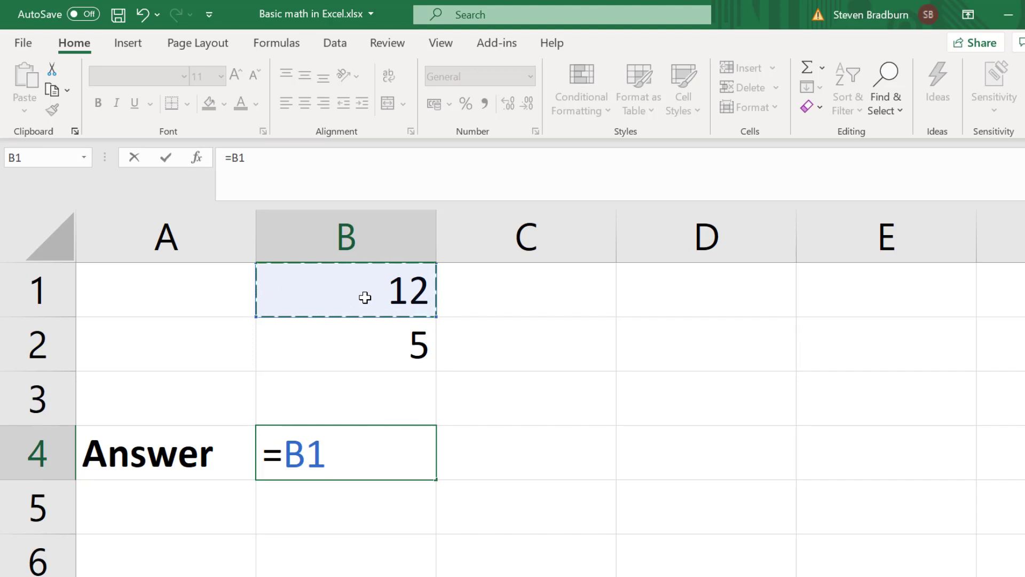
{"action": "type", "text": "-"}
{"action": "left_click", "coordinate": [353, 341]}
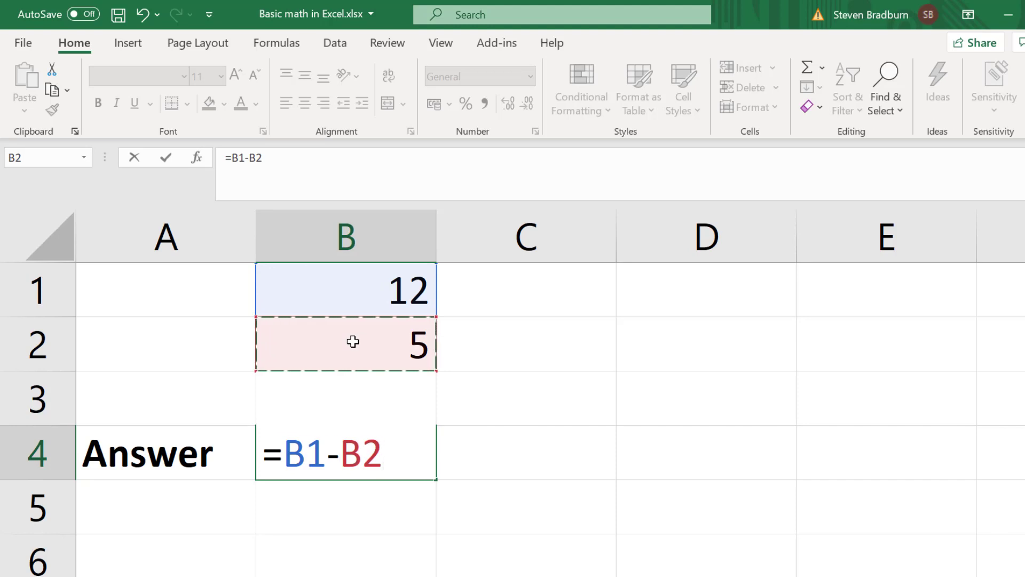
{"action": "key", "text": "Return"}
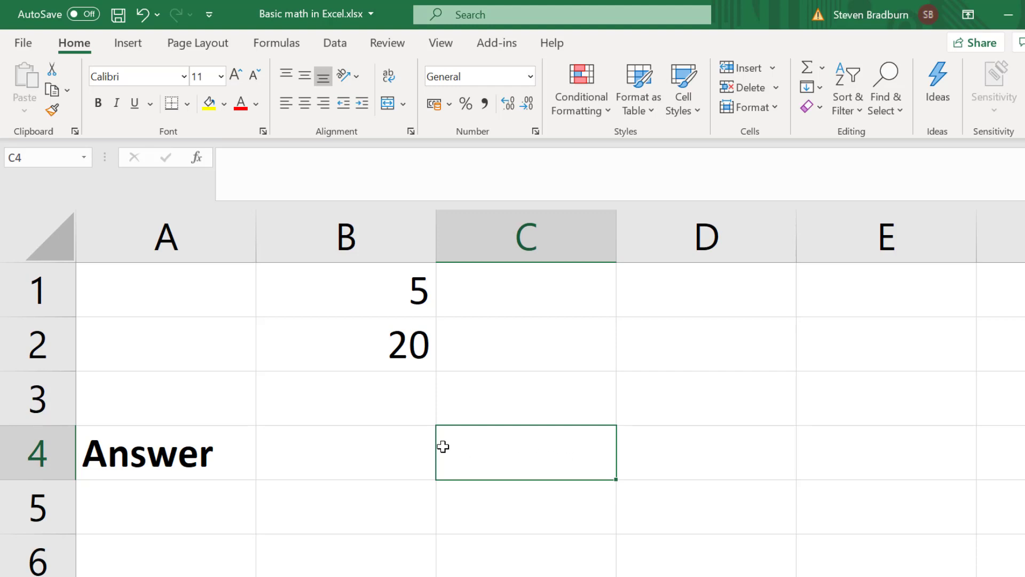
- Enter =B1*B2 in B4, multiplying 5 by 20 to get 100
{"action": "left_click", "coordinate": [362, 450]}
{"action": "type", "text": "="}
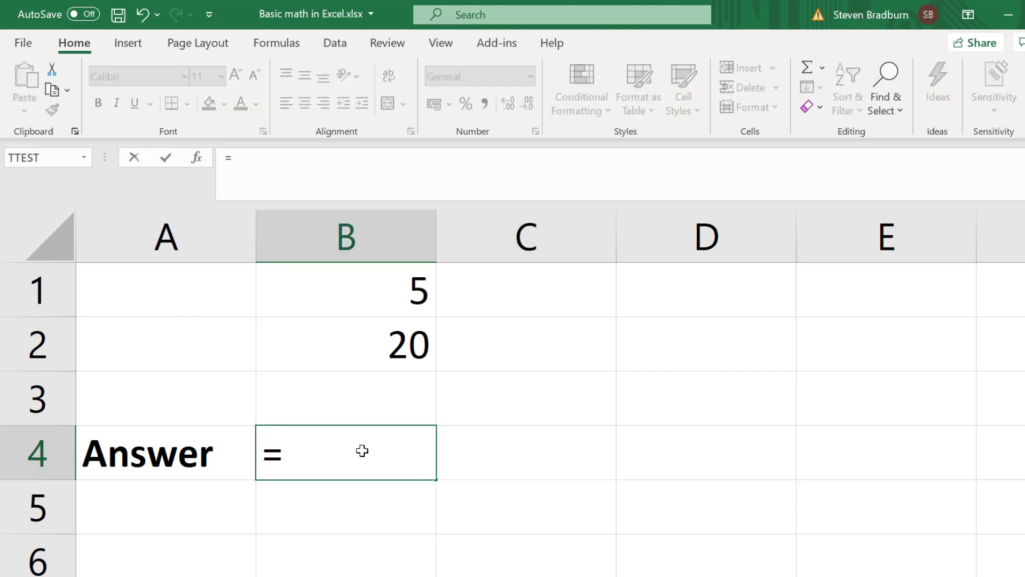
{"action": "left_click", "coordinate": [386, 303]}
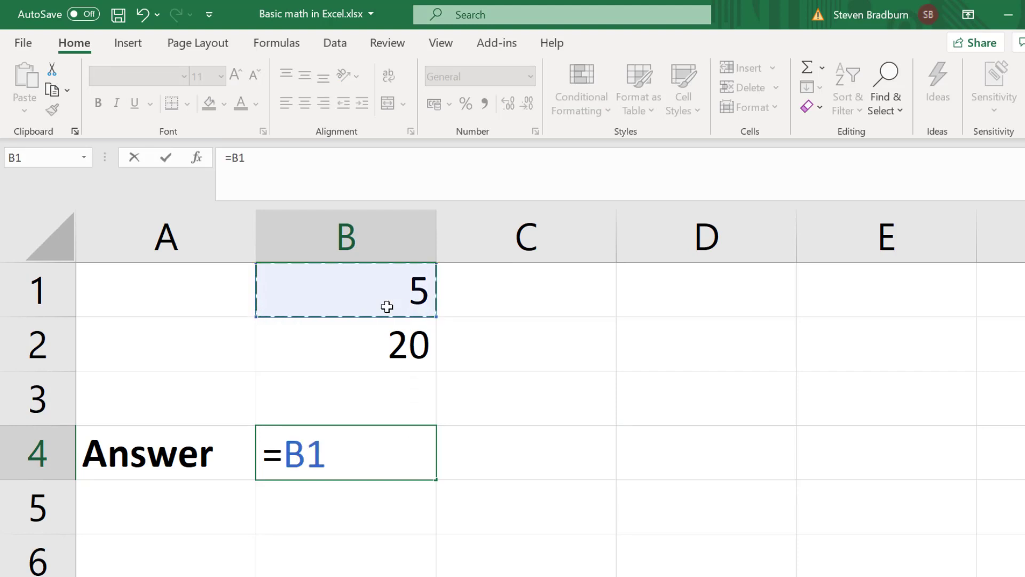
{"action": "type", "text": "*"}
{"action": "left_click", "coordinate": [337, 348]}
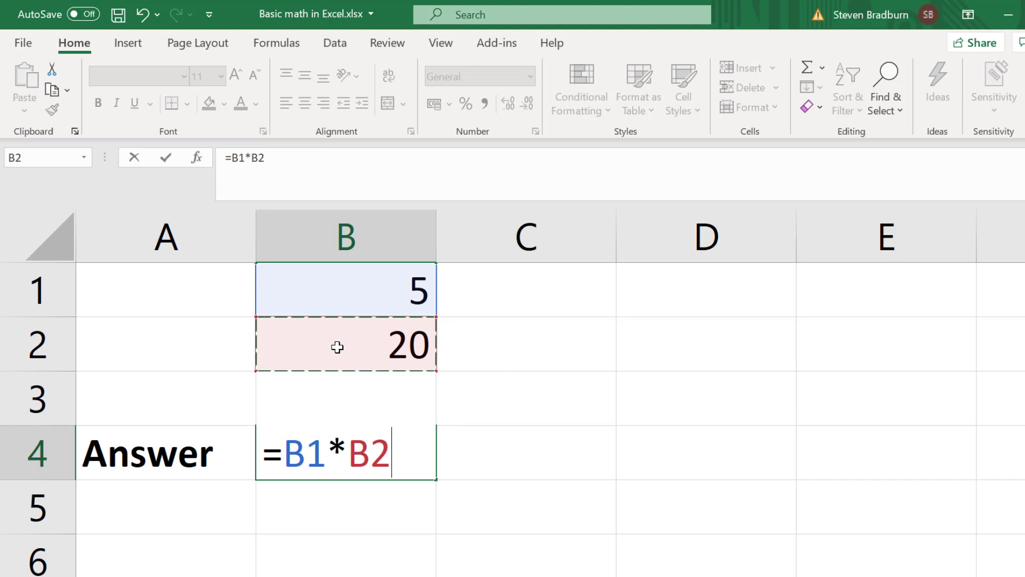
{"action": "key", "text": "Return"}
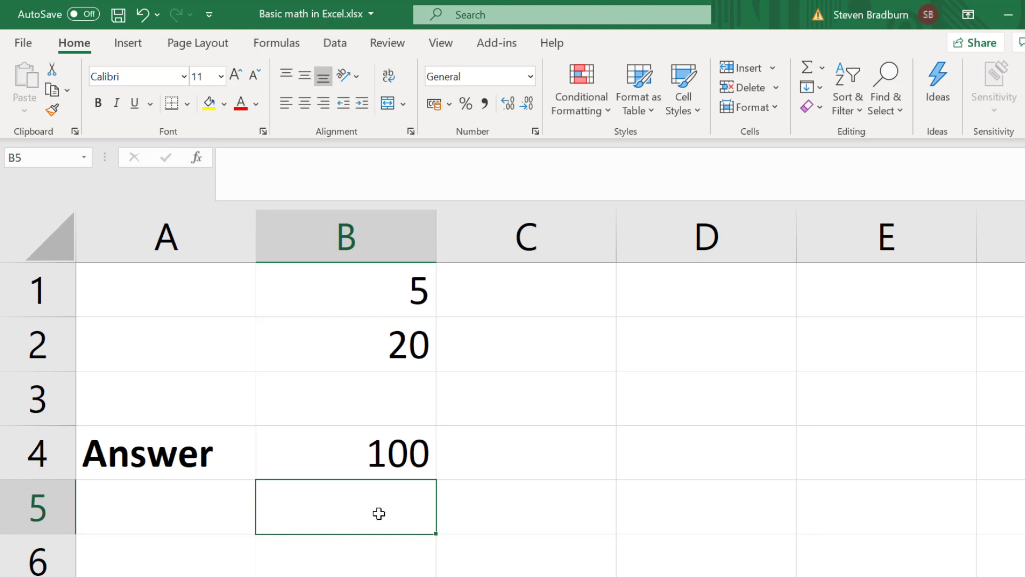
- Enter =PRODUCT(B1:B2) in B5 so it returns 100
{"action": "type", "text": "=PRODU"}
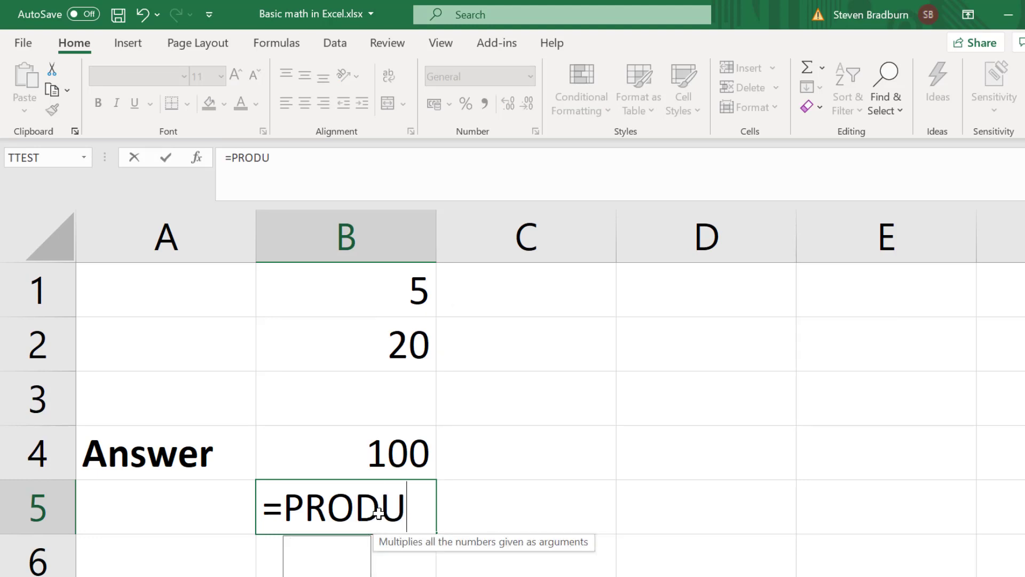
{"action": "type", "text": "CT("}
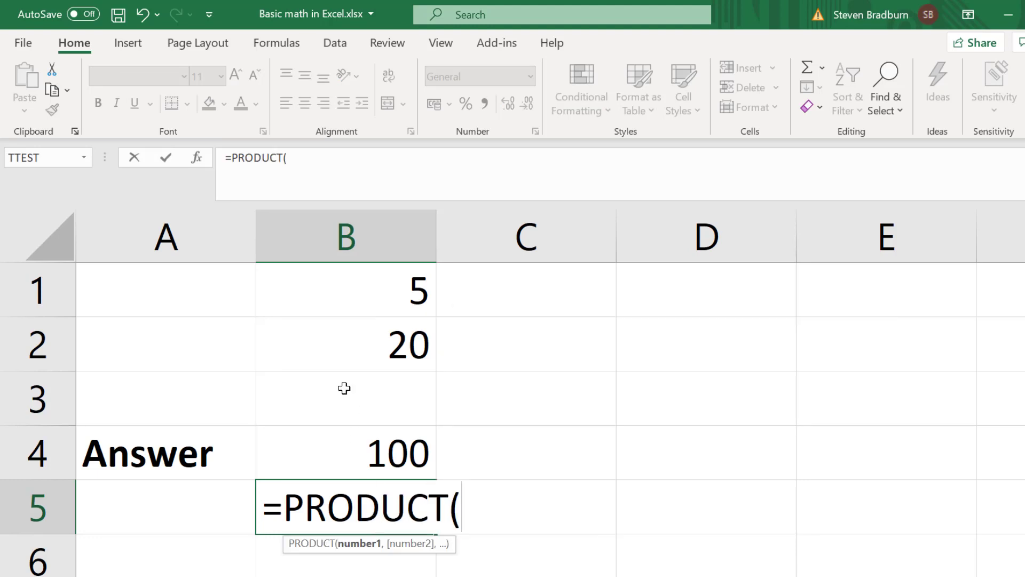
{"action": "left_click_drag", "start_coordinate": [359, 297], "coordinate": [359, 361]}
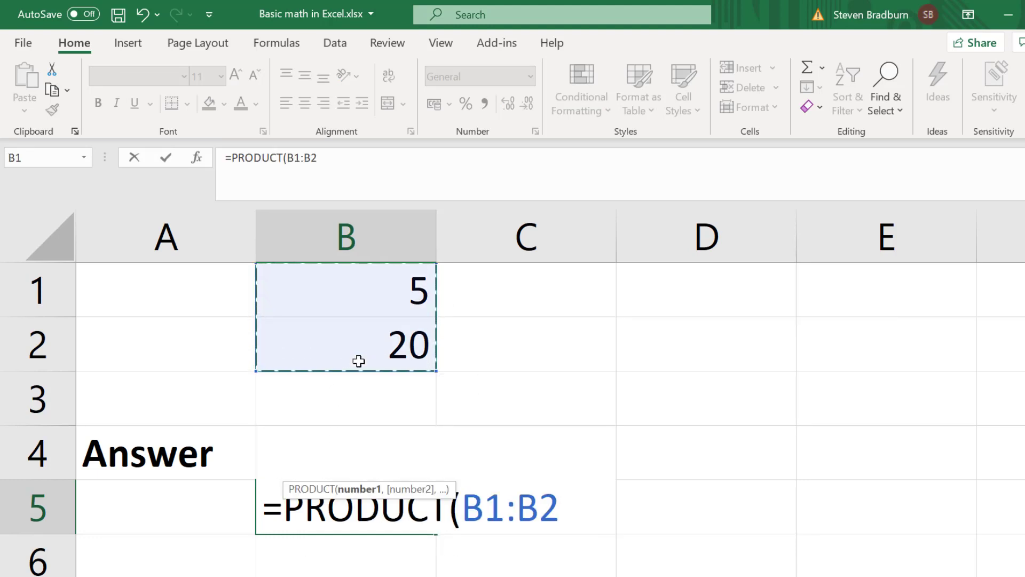
{"action": "type", "text": ")"}
{"action": "key", "text": "Return"}
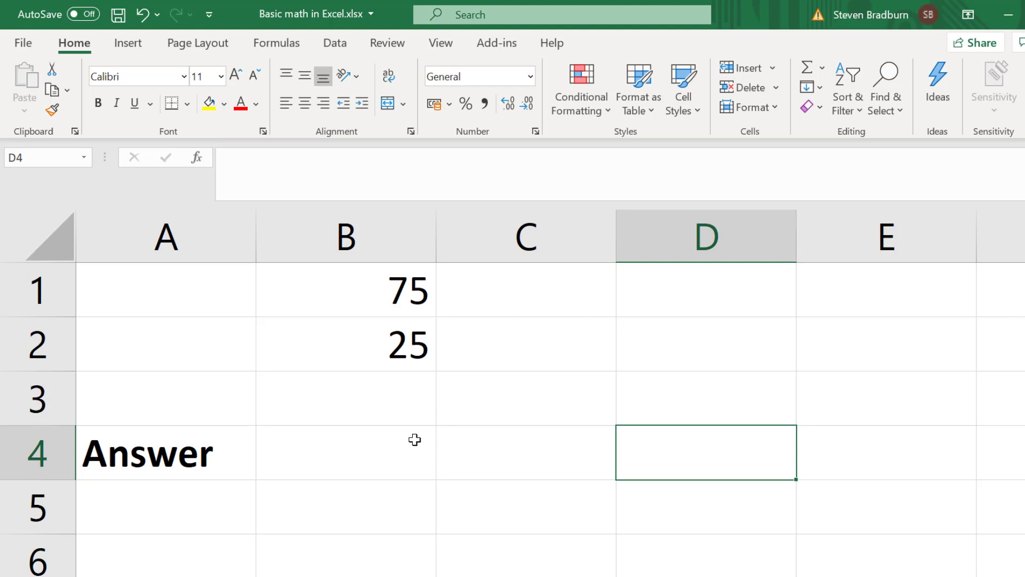
- Enter =B1/B2 in B4, dividing 75 by 25 to get 3
{"action": "left_click", "coordinate": [393, 438]}
{"action": "type", "text": "="}
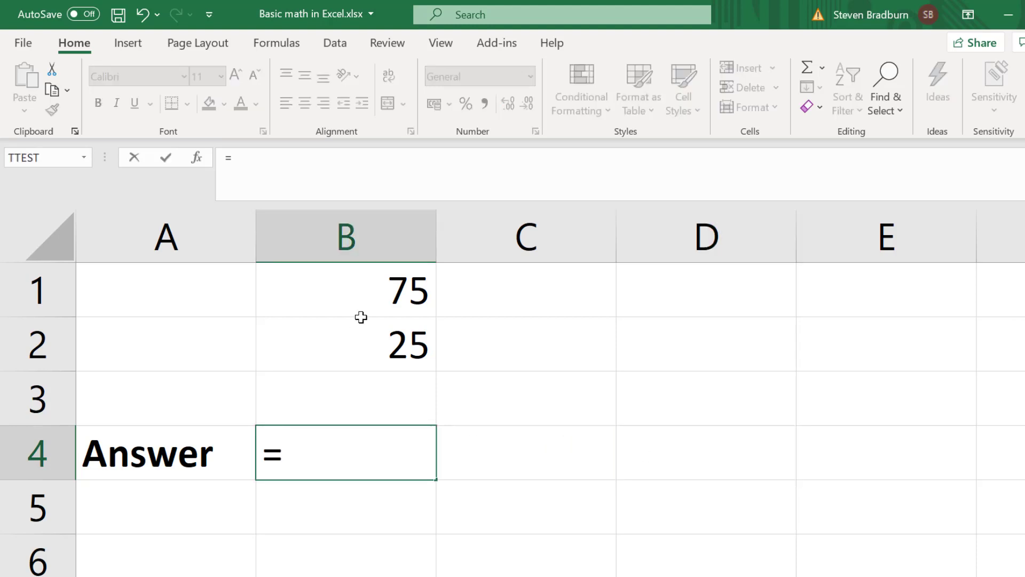
{"action": "left_click", "coordinate": [369, 293]}
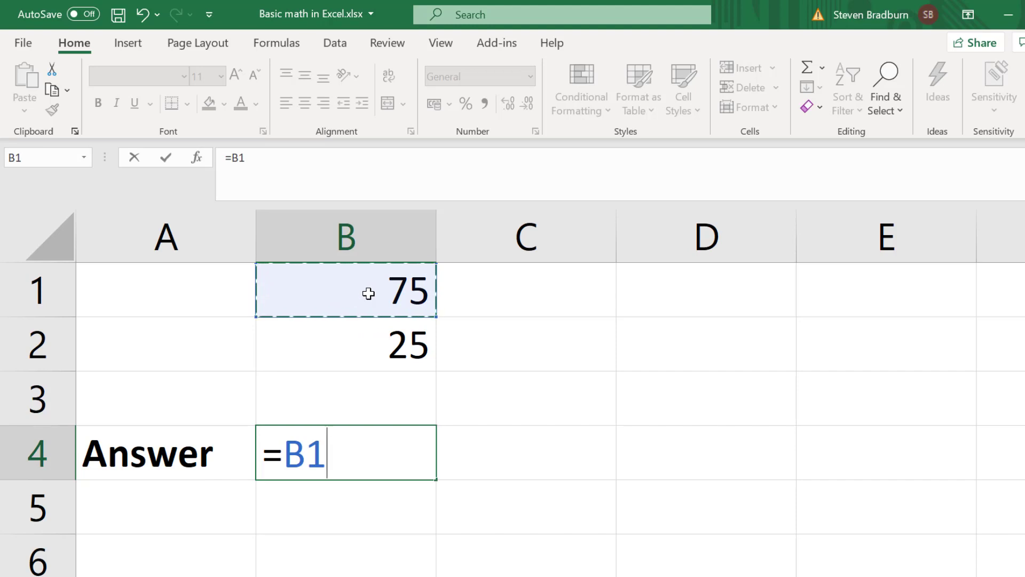
{"action": "type", "text": "/"}
{"action": "left_click", "coordinate": [350, 354]}
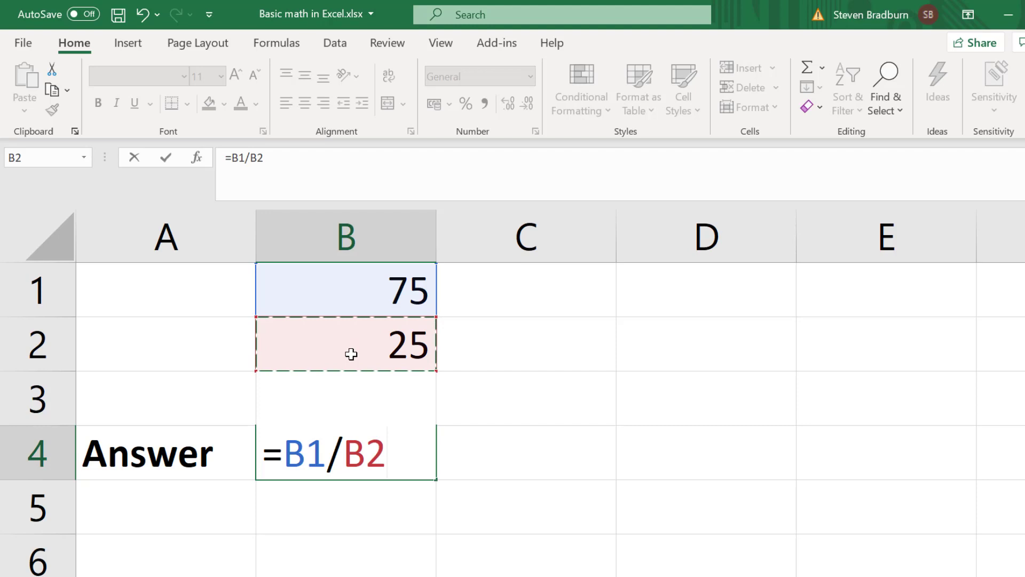
{"action": "key", "text": "Return"}
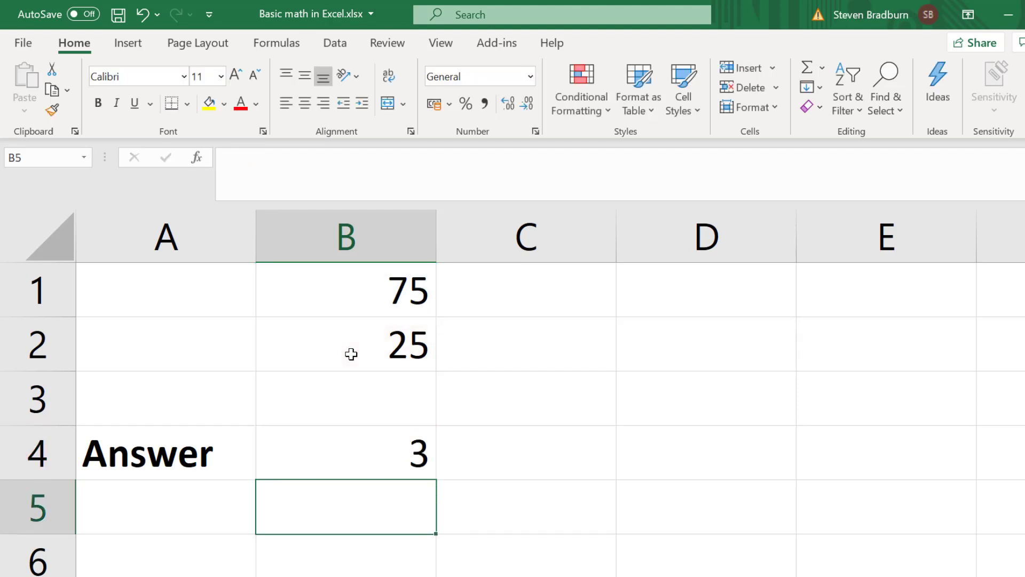